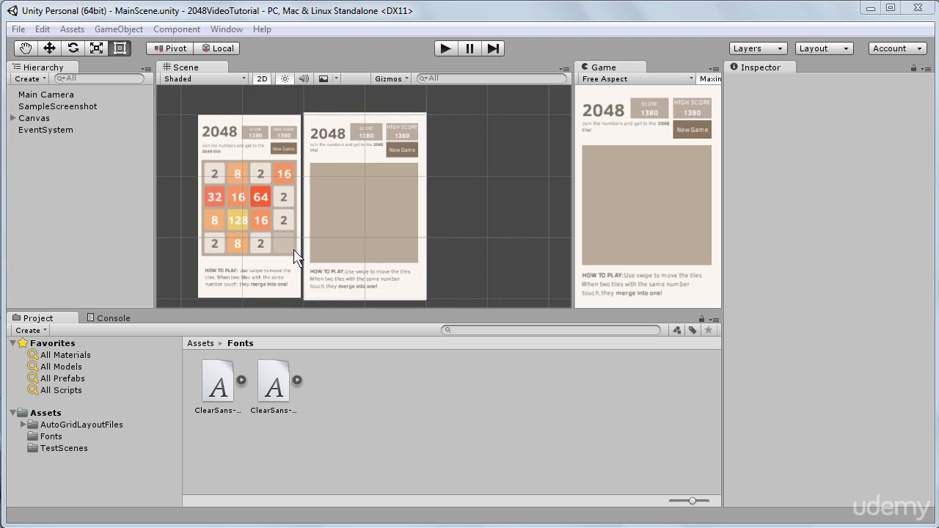
# - Add a UI Image as a child of the GameField object inside the Canvas's Panel
pyautogui.click(13, 118)
pyautogui.click(23, 130)
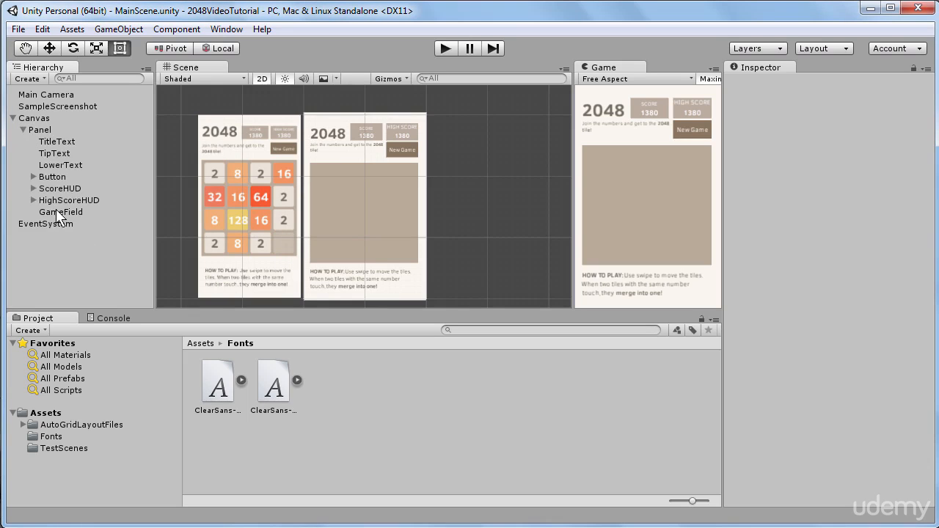
pyautogui.click(58, 210)
pyautogui.rightClick(61, 211)
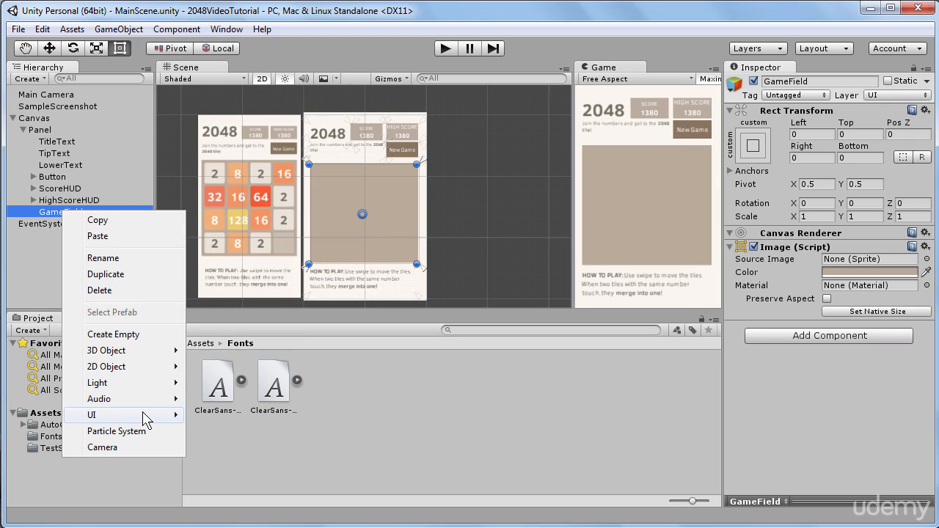
pyautogui.moveTo(151, 415)
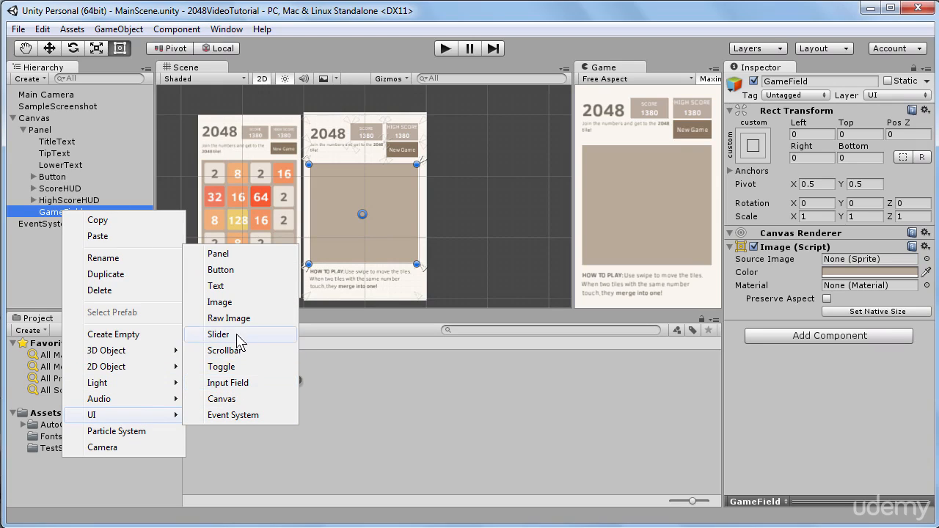
pyautogui.click(232, 302)
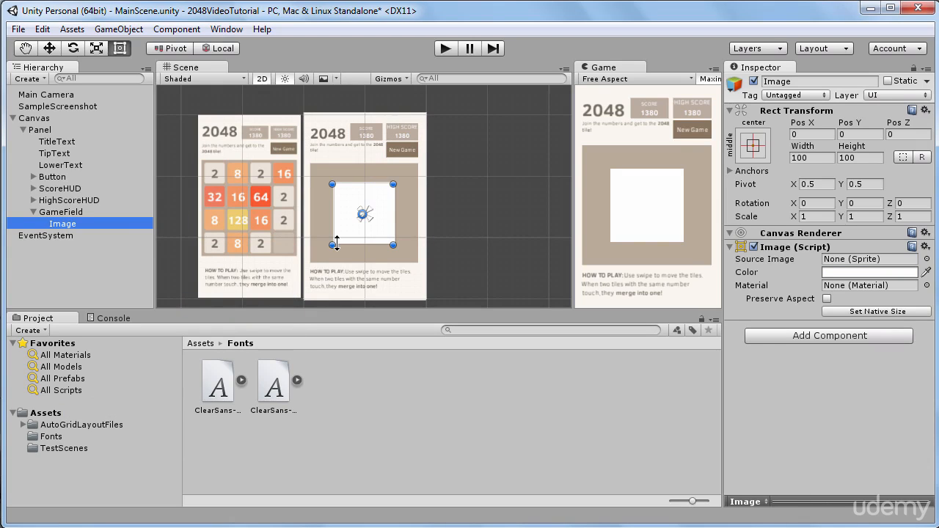
# - Shrink the new image to about 42 × 42 in GameField's upper-left corner and sample its color from the screenshot's empty cell
pyautogui.moveTo(336, 244); pyautogui.dragTo(334, 187)
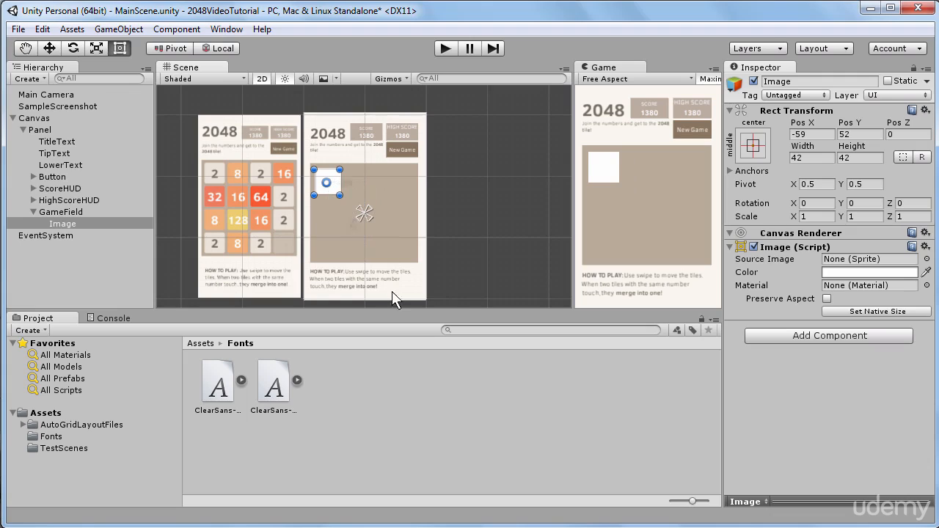
pyautogui.click(926, 272)
pyautogui.click(287, 247)
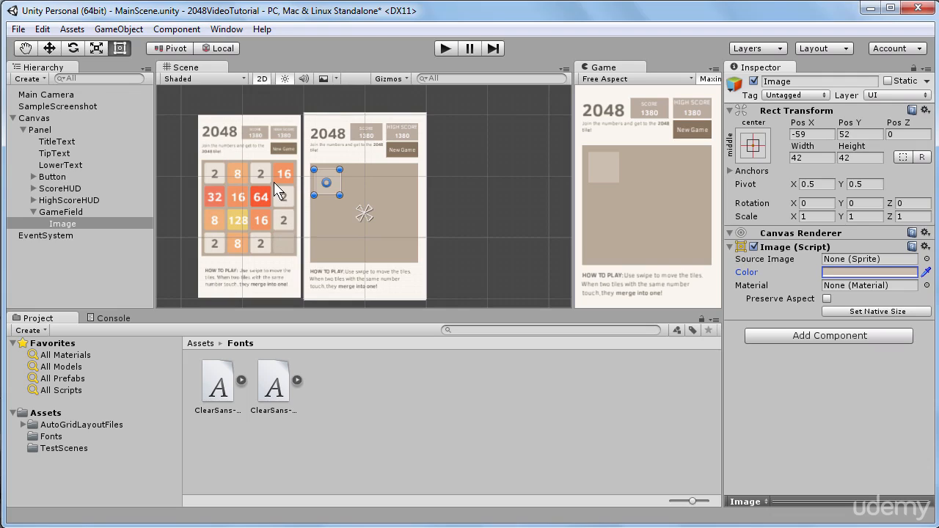
pyautogui.click(72, 225)
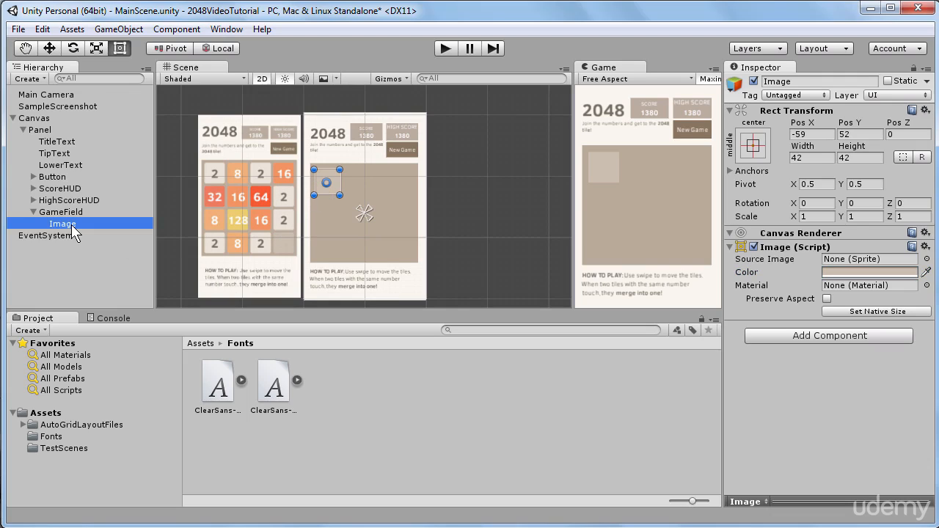
pyautogui.hotkey('ctrl', 'd')
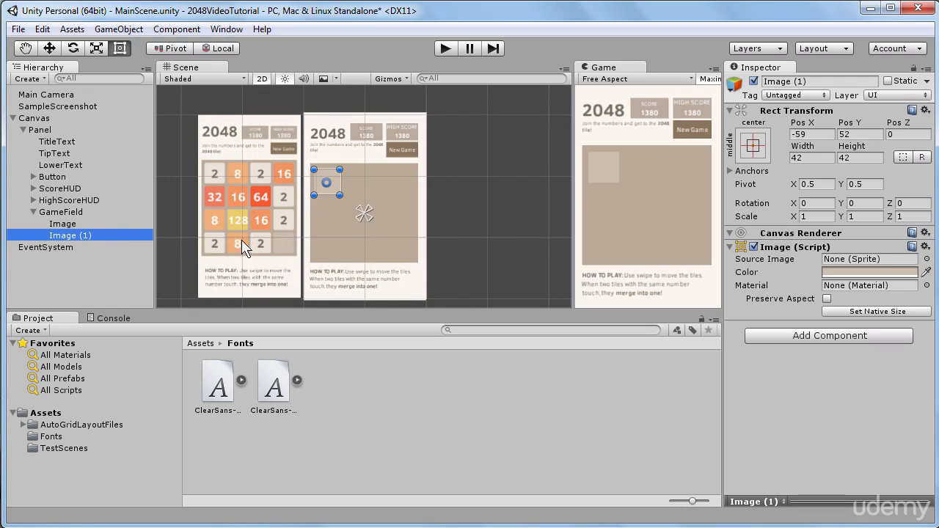
pyautogui.moveTo(332, 187); pyautogui.dragTo(343, 165)
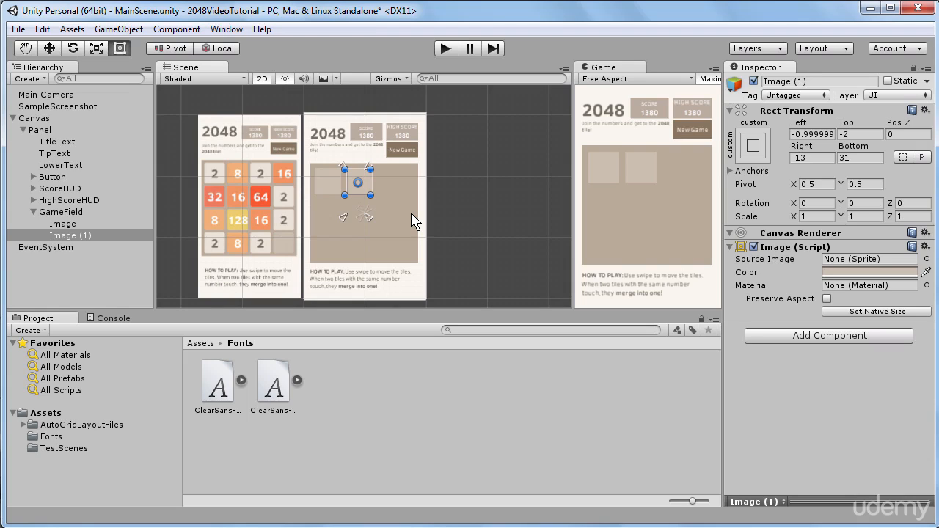
pyautogui.click(70, 235)
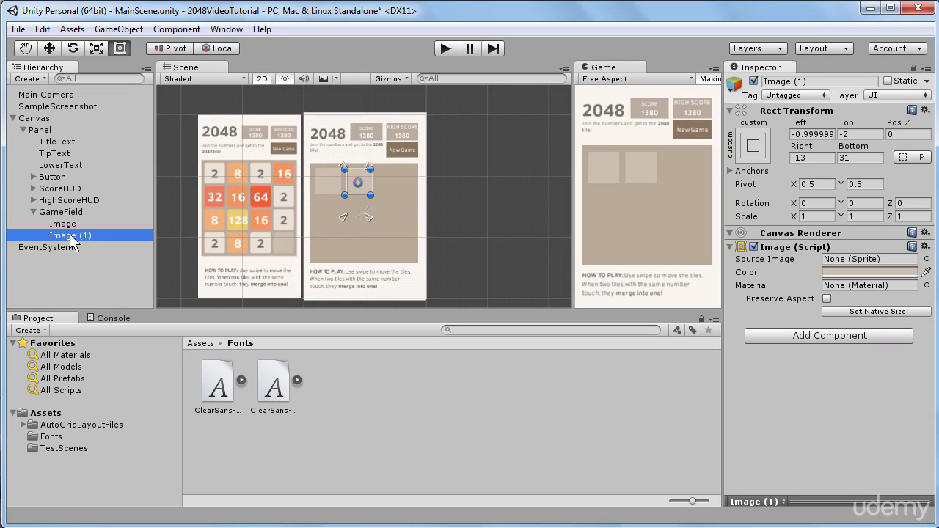
pyautogui.press('Delete')
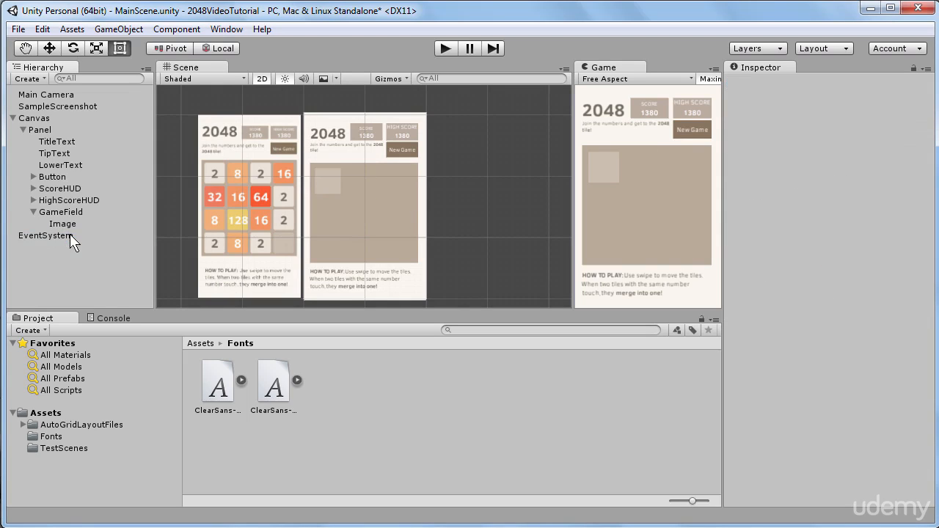
# - Add a Grid Layout Group component to the GameField object
pyautogui.click(64, 226)
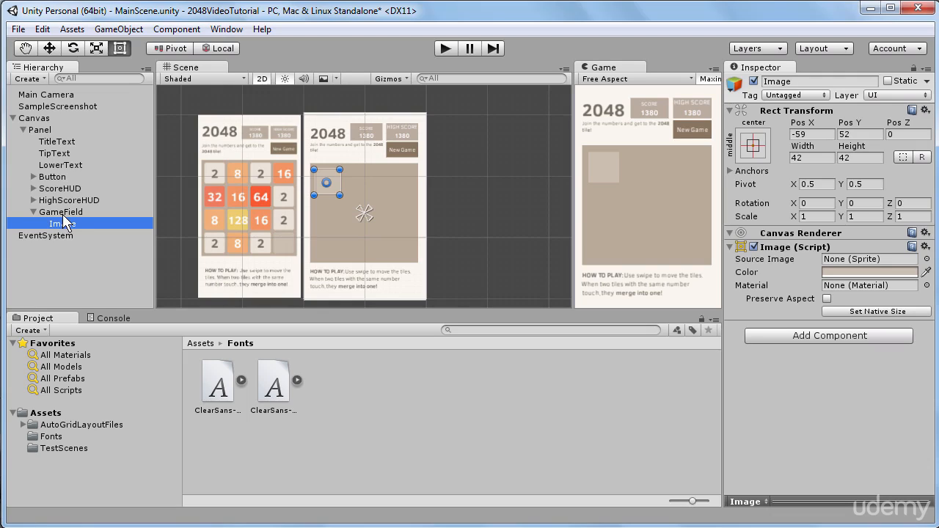
pyautogui.click(61, 211)
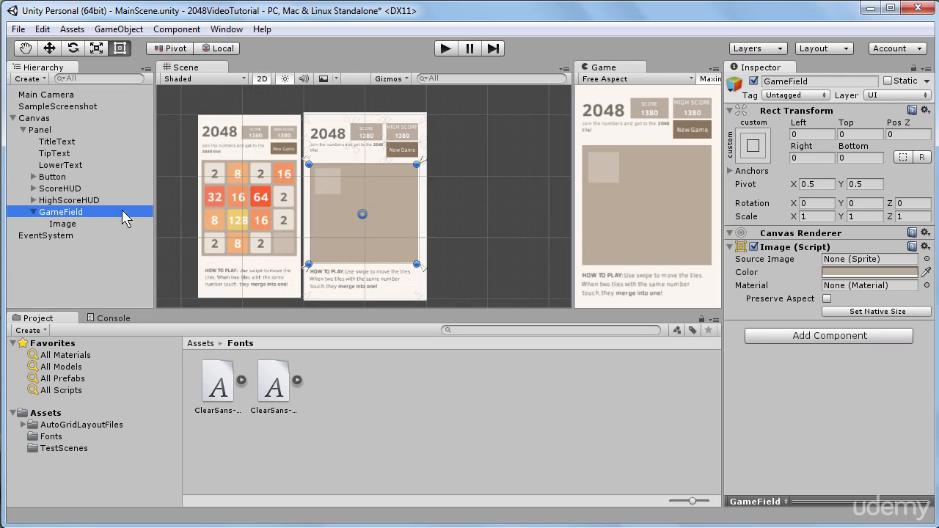
pyautogui.click(831, 337)
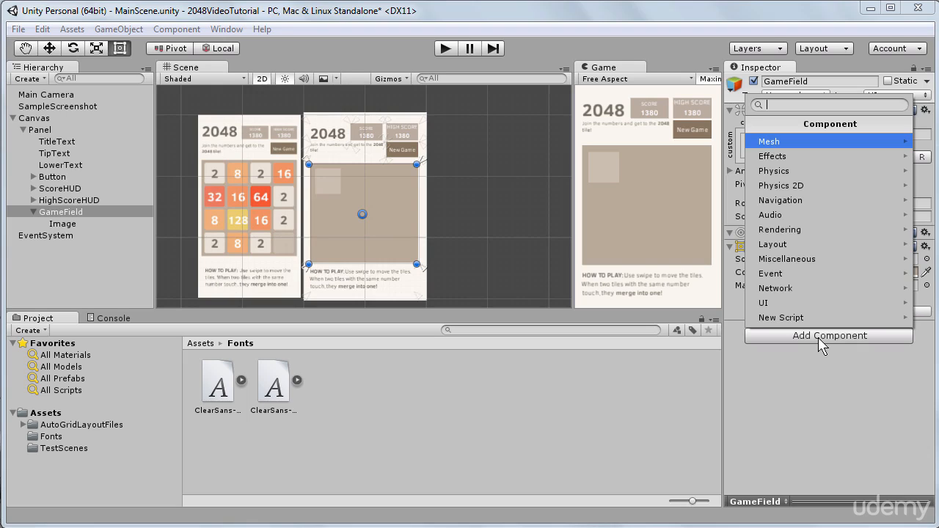
pyautogui.click(819, 246)
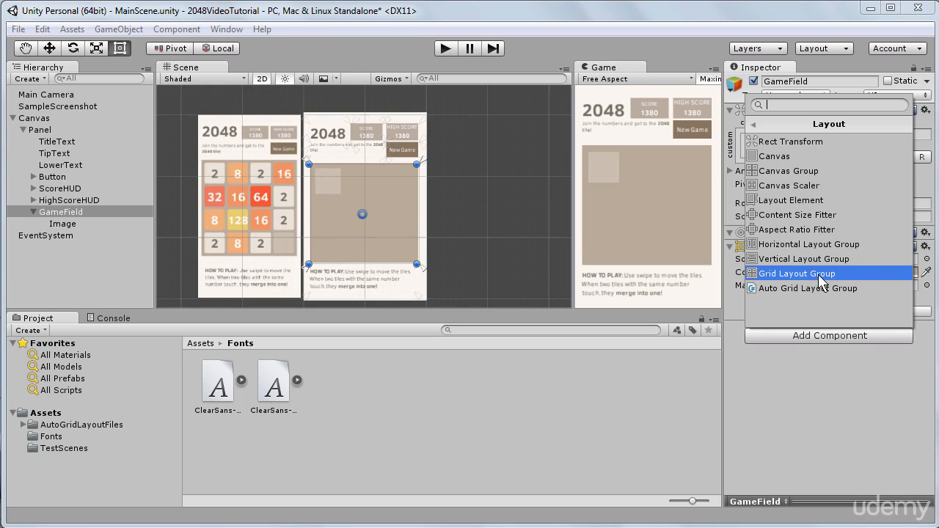
pyautogui.click(822, 273)
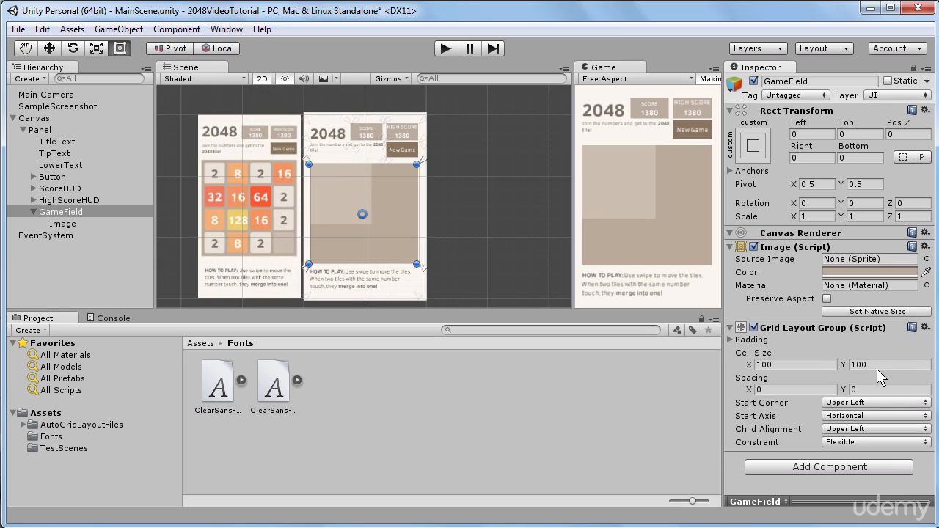
# - Duplicate the tile image twice under GameField
pyautogui.click(72, 223)
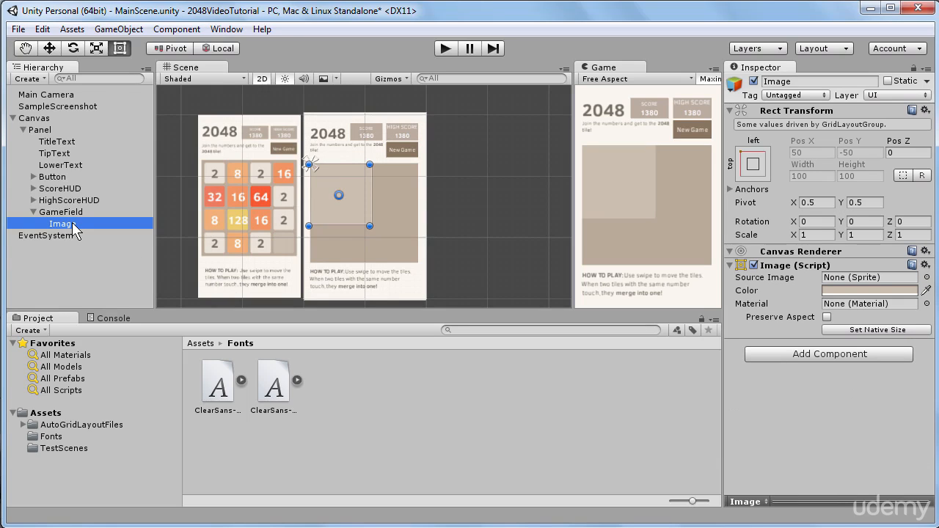
pyautogui.hotkey('ctrl', 'd')
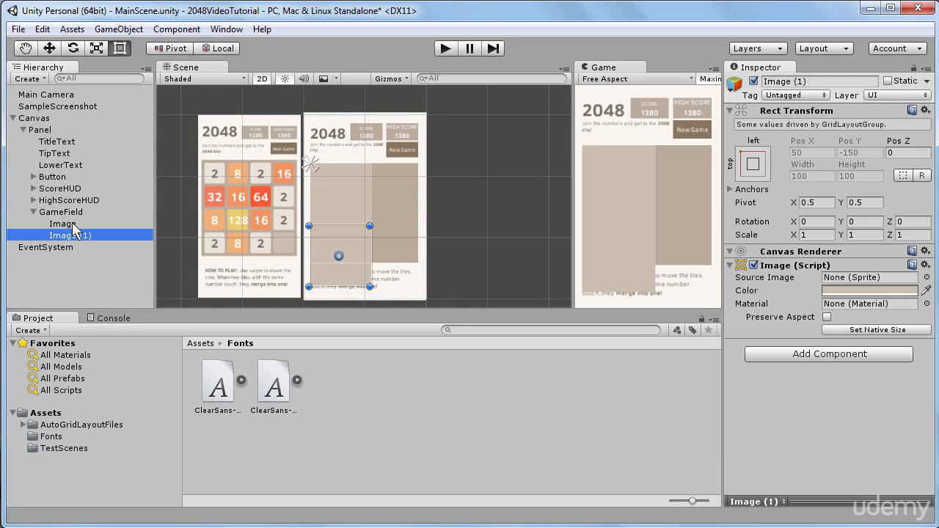
pyautogui.hotkey('ctrl', 'd')
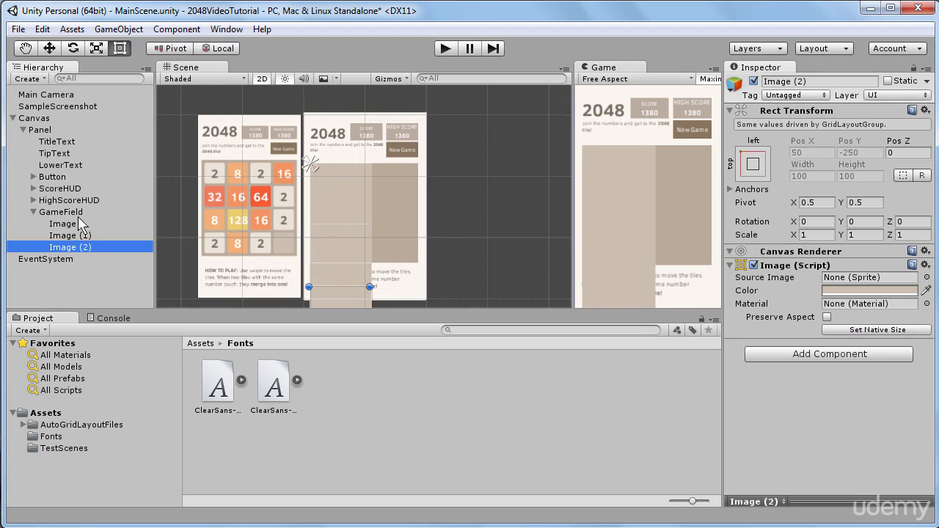
# - Set GameField's grid cell size to 40 × 40 and its spacing to 5 in both X and Y
pyautogui.click(80, 213)
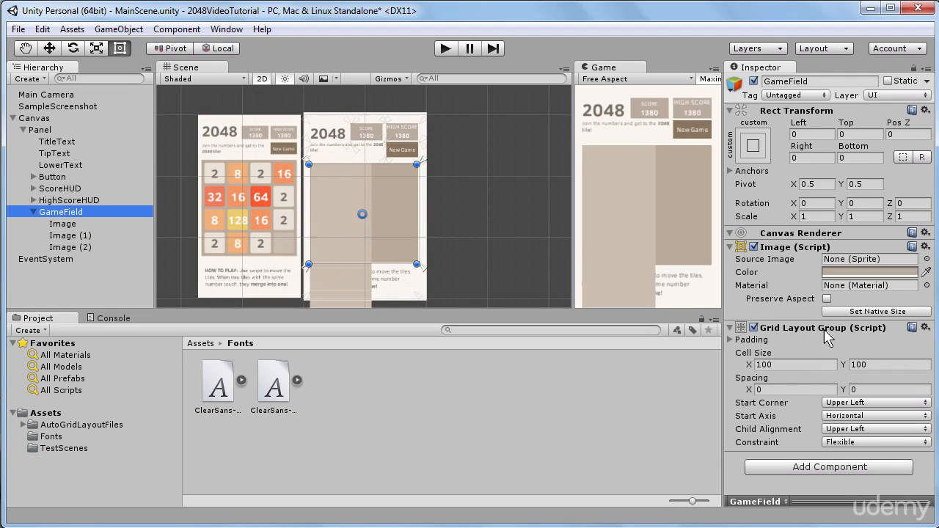
pyautogui.click(788, 362)
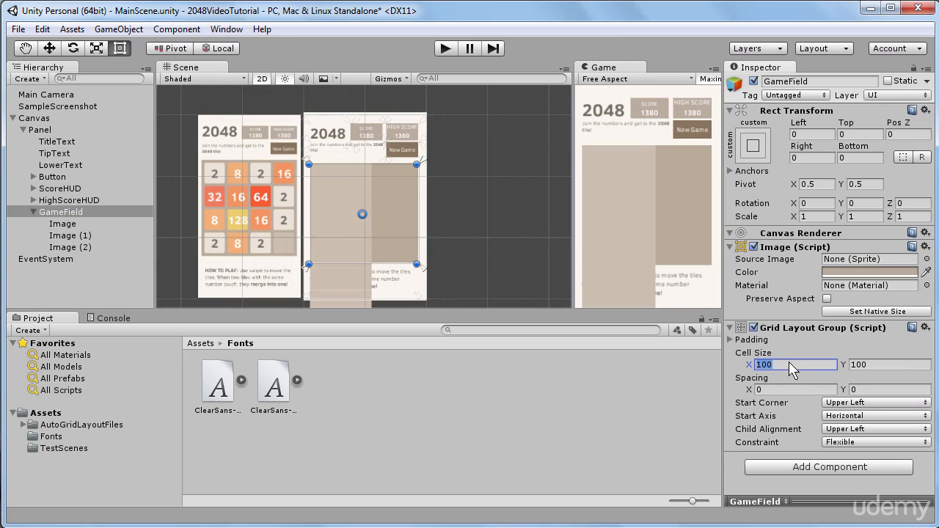
pyautogui.write('40')
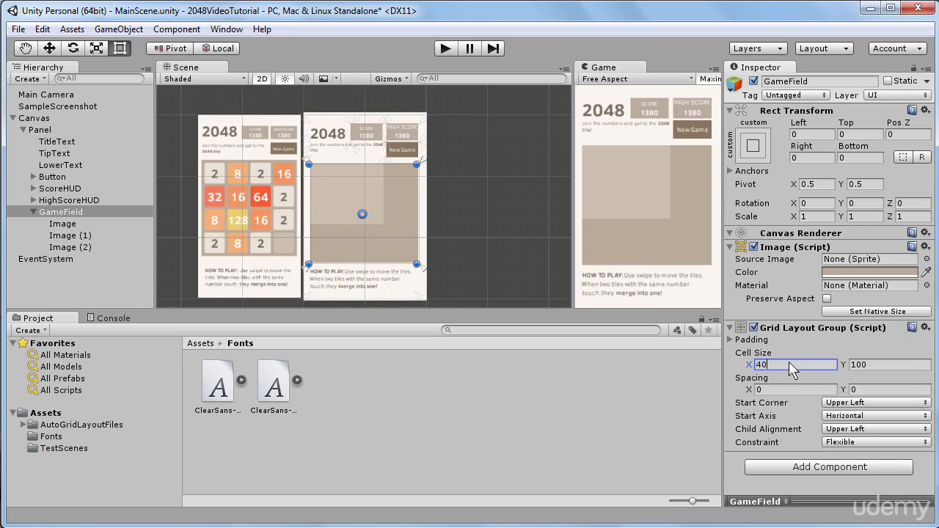
pyautogui.click(888, 369)
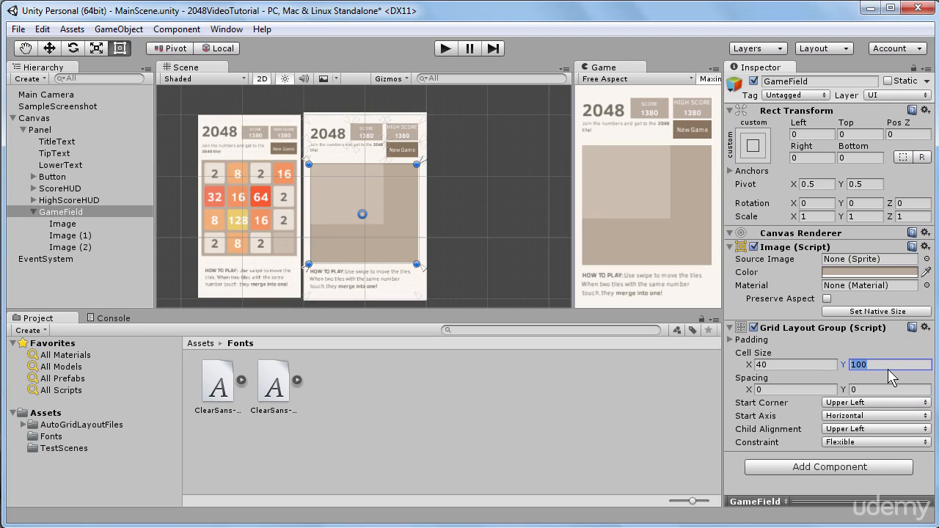
pyautogui.write('40')
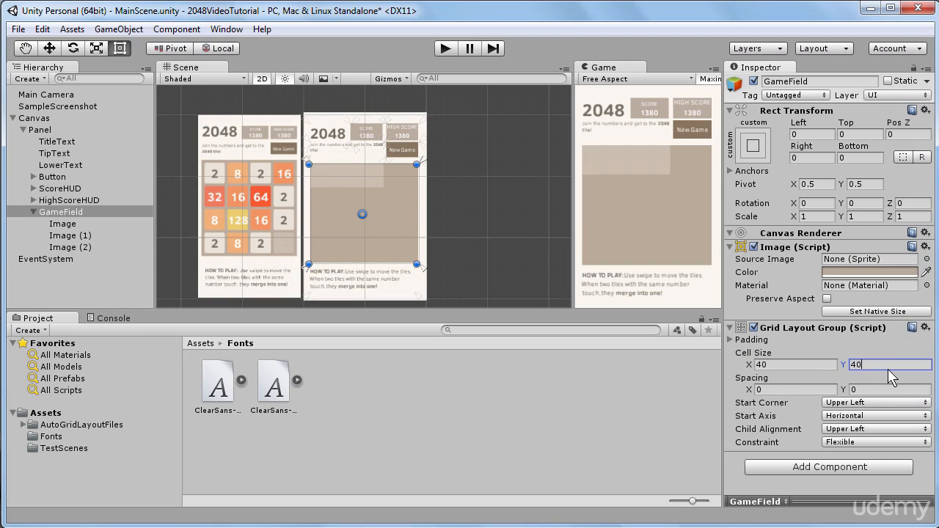
pyautogui.click(812, 389)
pyautogui.write('5')
pyautogui.click(879, 390)
pyautogui.write('5')
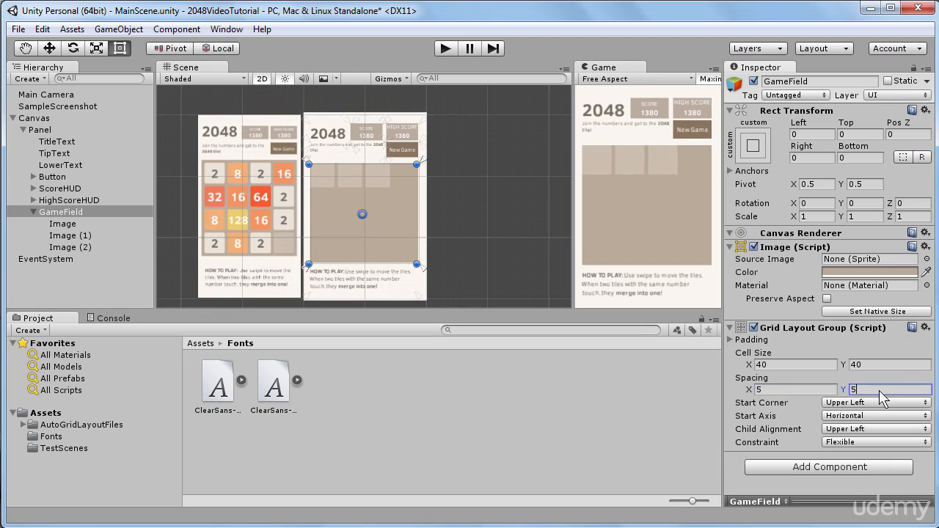
# - Set the grid layout's left, right and top padding to 5
pyautogui.click(730, 340)
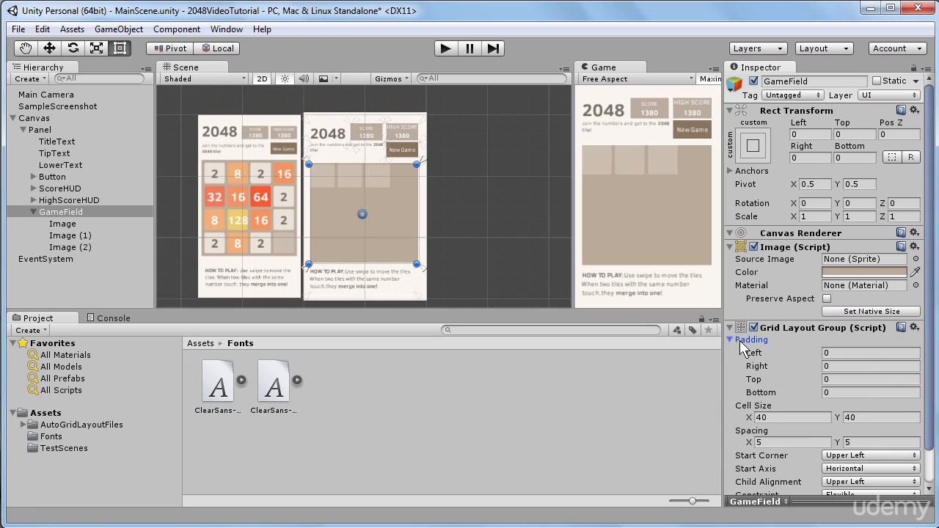
pyautogui.click(857, 353)
pyautogui.write('5')
pyautogui.click(857, 365)
pyautogui.write('5')
pyautogui.click(857, 379)
pyautogui.write('5')
pyautogui.click(855, 390)
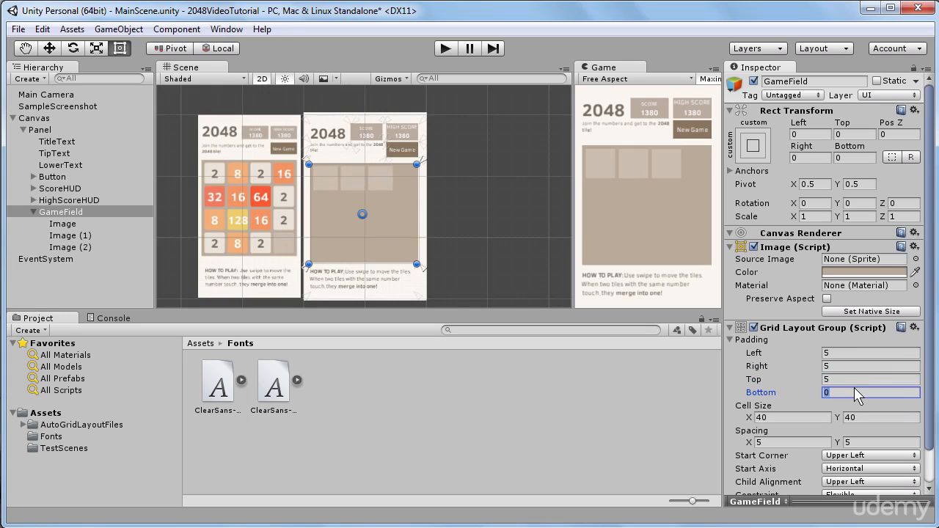
pyautogui.click(731, 340)
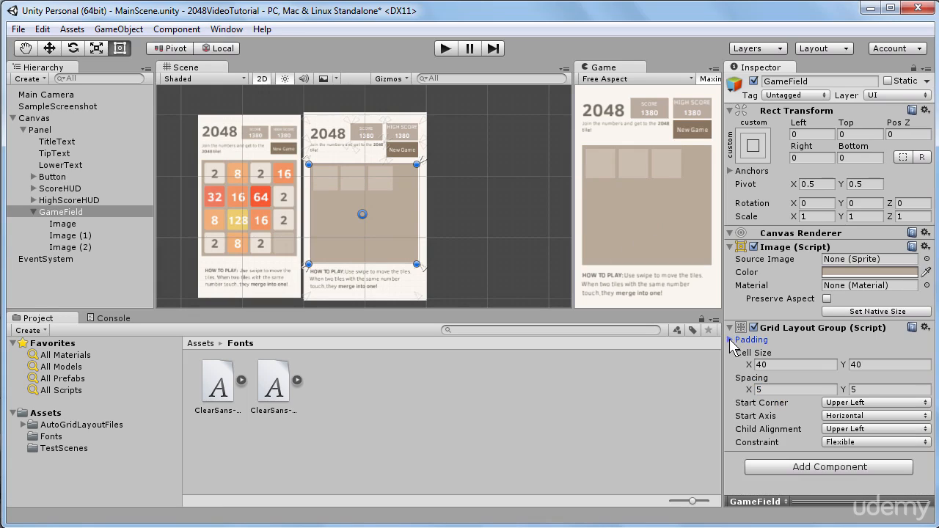
# - Constrain the grid layout to a Fixed Column Count of 4
pyautogui.click(878, 442)
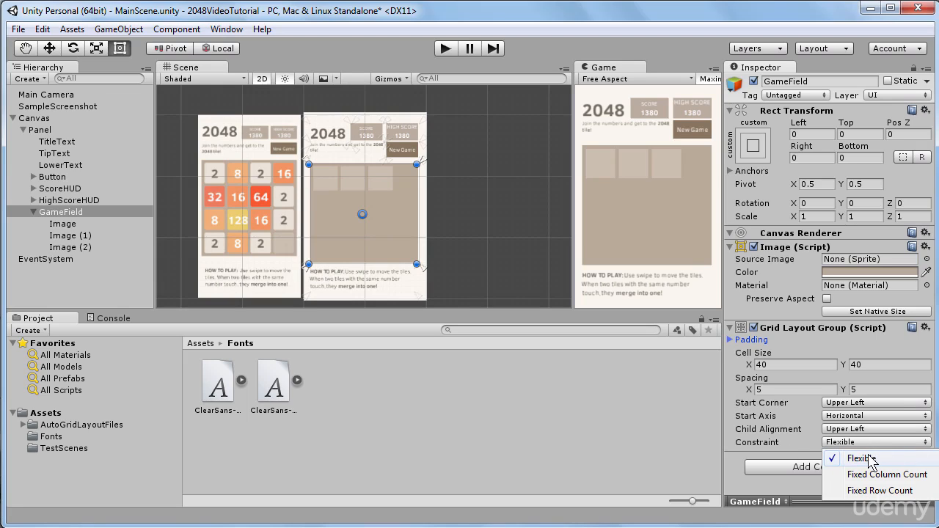
pyautogui.click(887, 480)
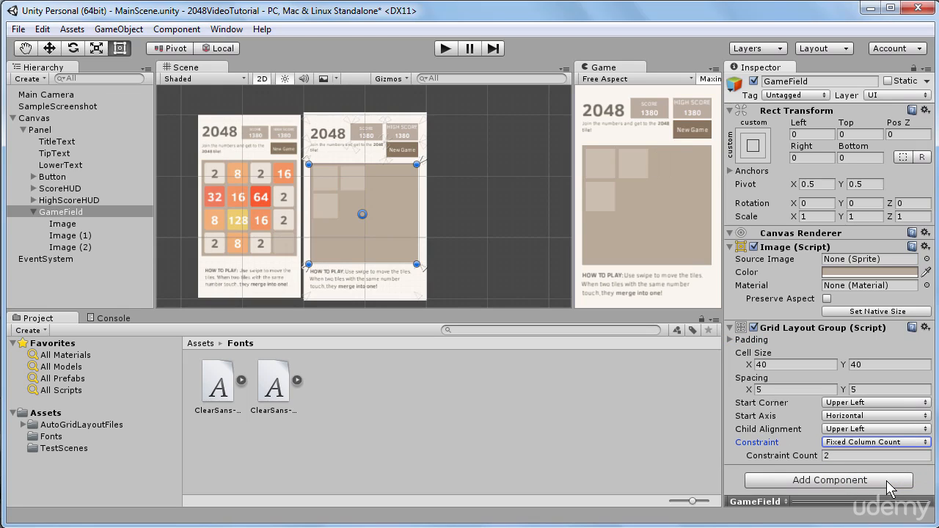
pyautogui.click(854, 456)
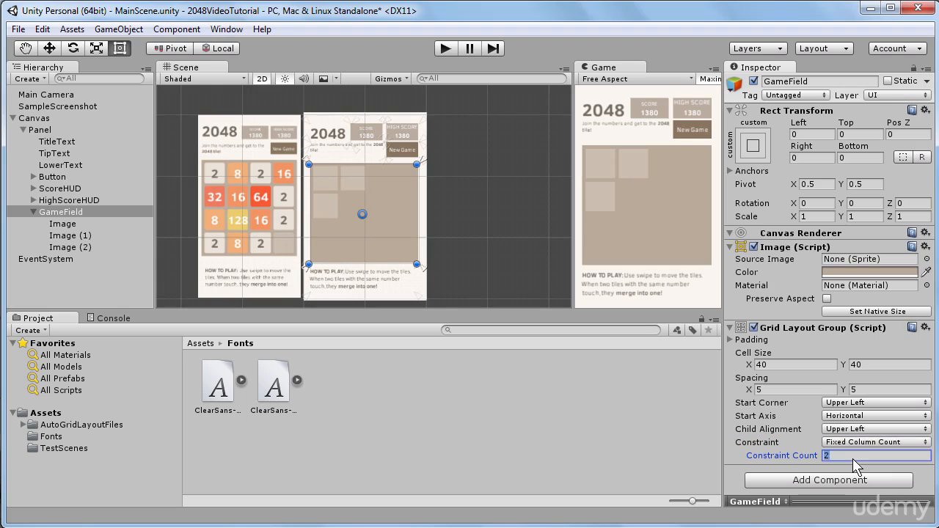
pyautogui.write('4')
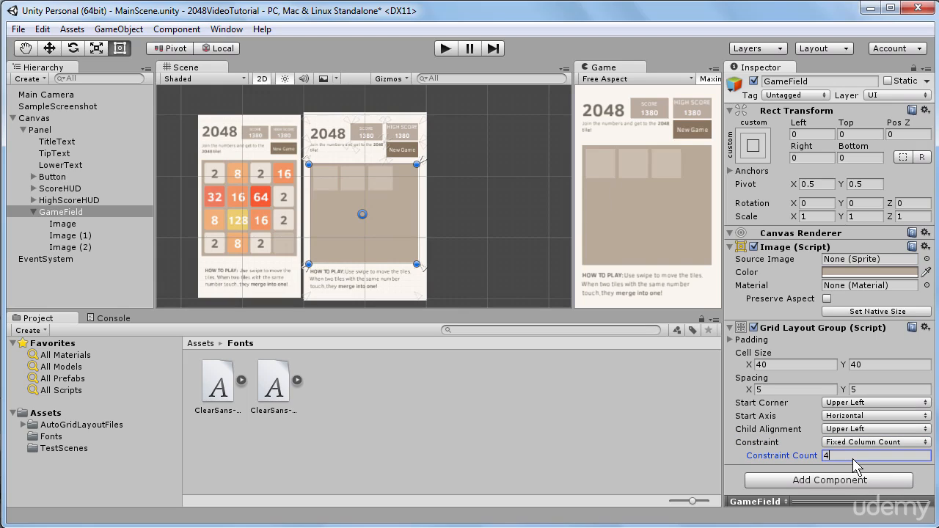
# - Duplicate the last tile image 13 times under GameField to fill a grid of 16 tiles
pyautogui.click(72, 247)
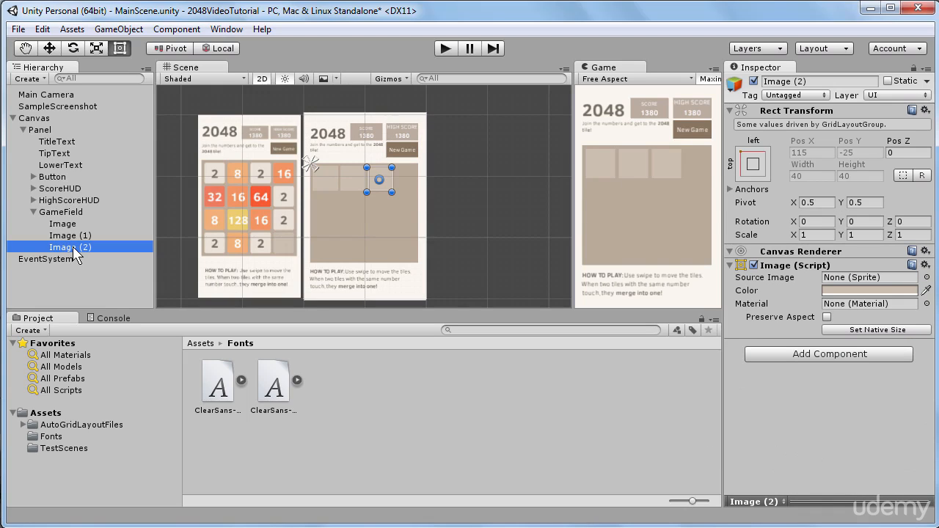
pyautogui.hotkey('ctrl', 'd')
pyautogui.hotkey('ctrl', 'd')
pyautogui.hotkey('ctrl', 'd')
pyautogui.hotkey('ctrl', 'd')
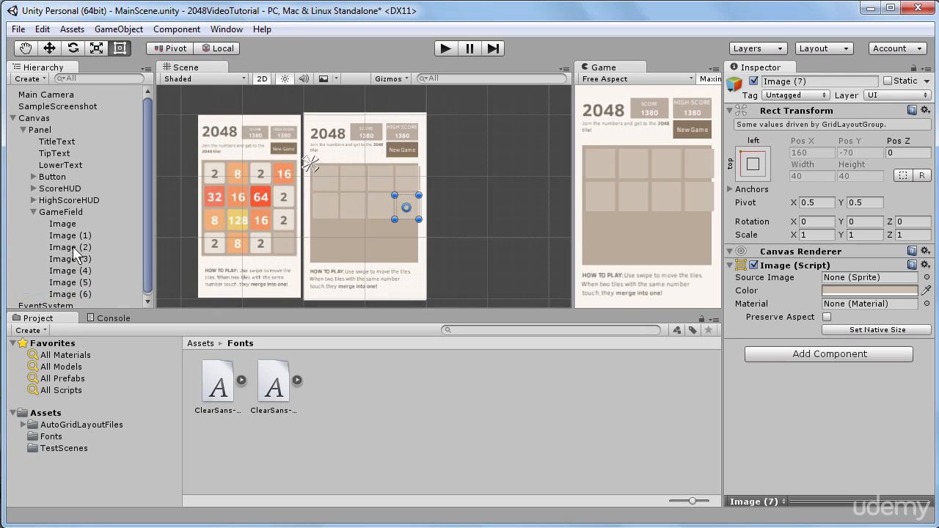
pyautogui.hotkey('ctrl', 'd')
pyautogui.hotkey('ctrl', 'd')
pyautogui.hotkey('ctrl', 'd')
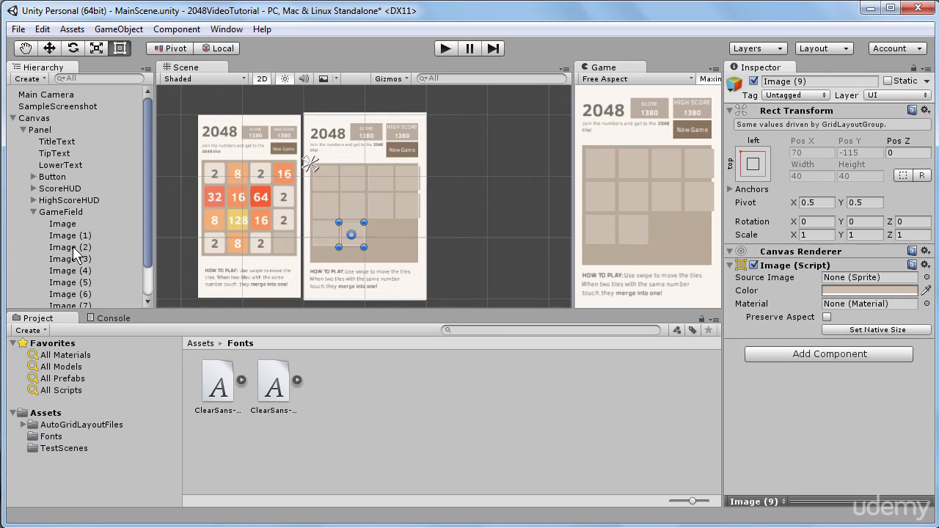
pyautogui.hotkey('ctrl', 'd')
pyautogui.hotkey('ctrl', 'd')
pyautogui.hotkey('ctrl', 'd')
pyautogui.hotkey('ctrl', 'd')
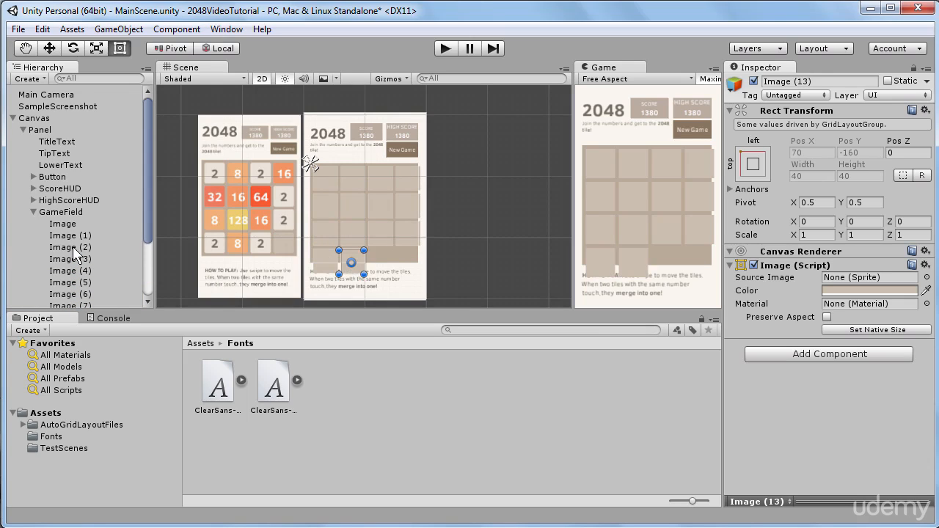
pyautogui.hotkey('ctrl', 'd')
pyautogui.hotkey('ctrl', 'd')
# - Set GameField's grid cell size to 35 × 35
pyautogui.click(62, 213)
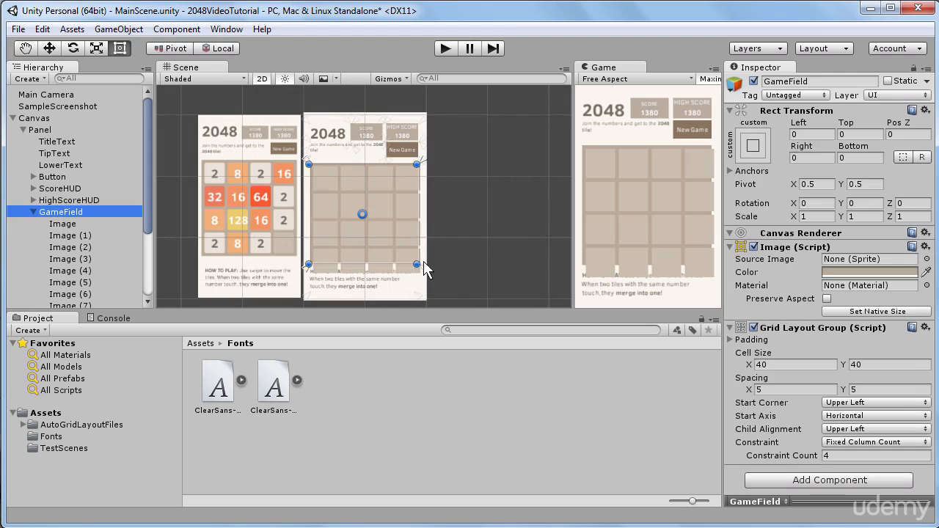
pyautogui.click(787, 365)
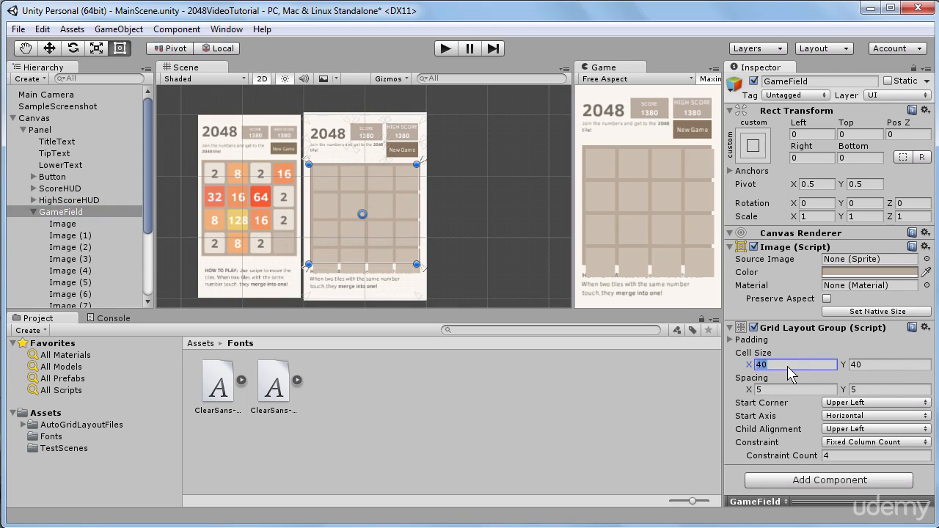
pyautogui.write('35')
pyautogui.click(868, 365)
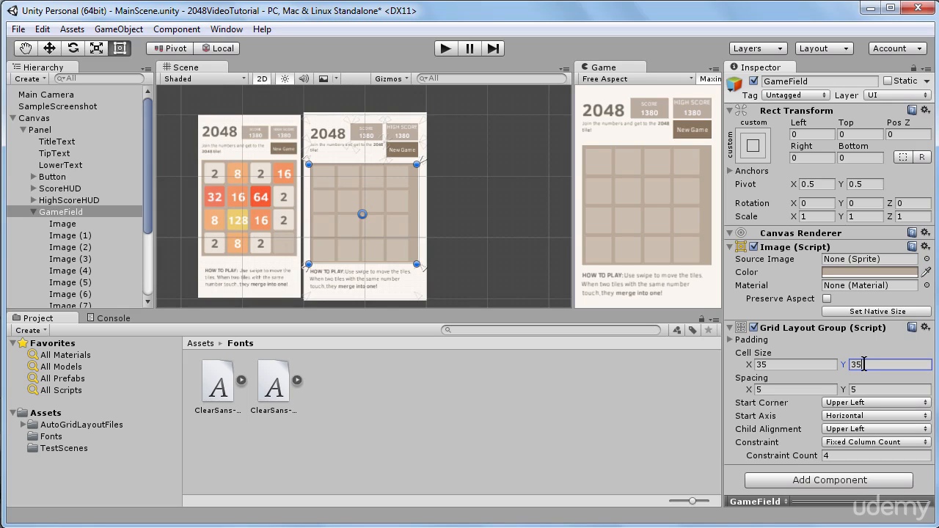
# - Enlarge the Panel from its upper-right corner beyond the canvas to test the grid's scaling, and restore the Panel to the canvas size
pyautogui.click(40, 130)
pyautogui.moveTo(430, 109); pyautogui.dragTo(462, 89)
pyautogui.scroll(-1, 444, 141)
pyautogui.scroll(-1, 447, 147)
pyautogui.moveTo(453, 157); pyautogui.dragTo(394, 193)
pyautogui.press('t')
pyautogui.moveTo(371, 160); pyautogui.dragTo(424, 100)
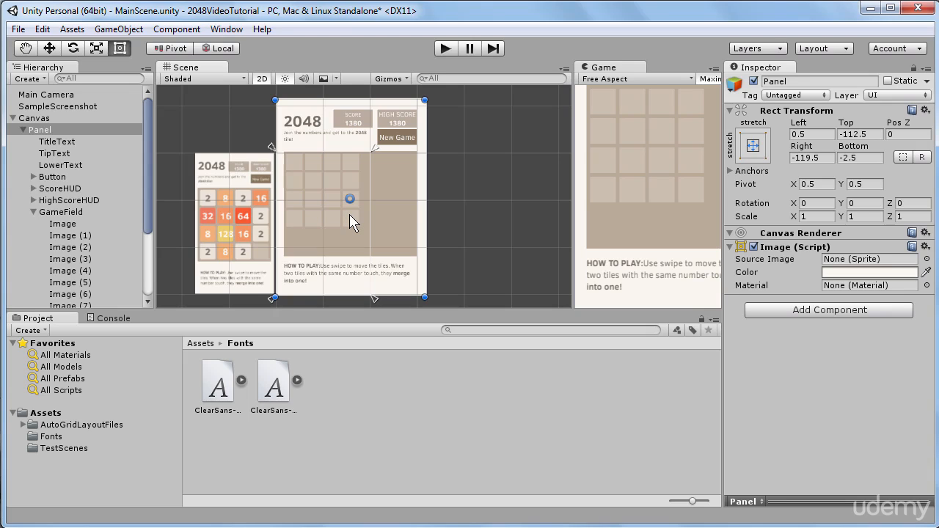
pyautogui.moveTo(424, 100); pyautogui.dragTo(370, 152)
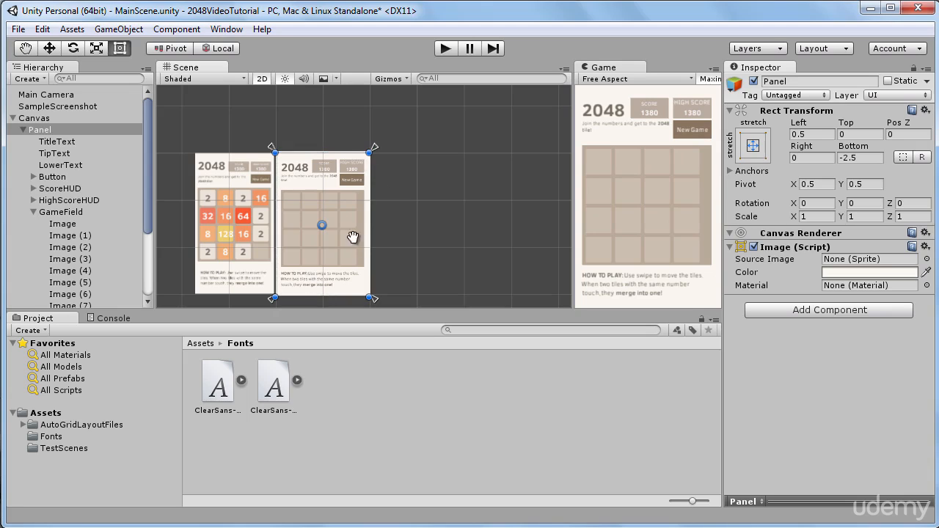
pyautogui.keyDown('alt'); pyautogui.scroll(5, 334, 217); pyautogui.keyUp('alt')
pyautogui.keyDown('alt'); pyautogui.moveTo(322, 218); pyautogui.dragTo(393, 184); pyautogui.keyUp('alt')
pyautogui.keyDown('alt'); pyautogui.scroll(2, 393, 183); pyautogui.keyUp('alt')
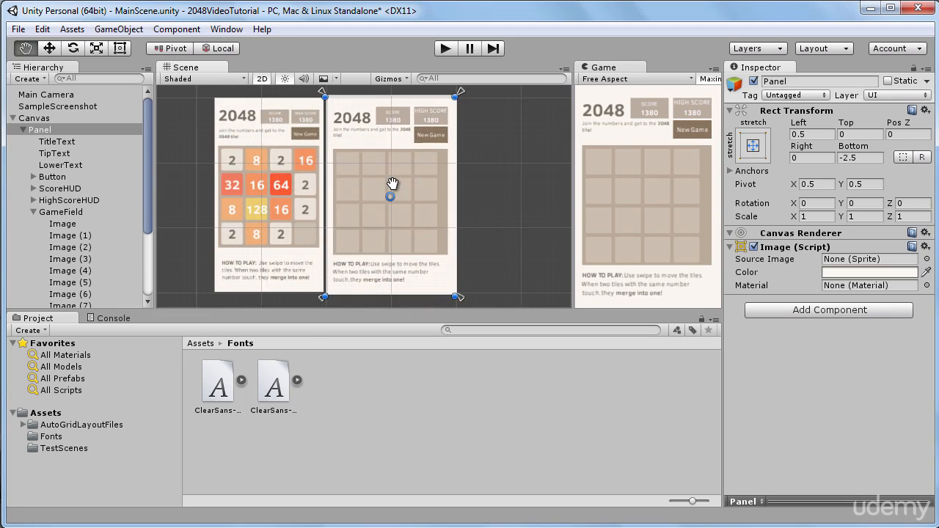
pyautogui.keyDown('alt'); pyautogui.scroll(1, 393, 183); pyautogui.keyUp('alt')
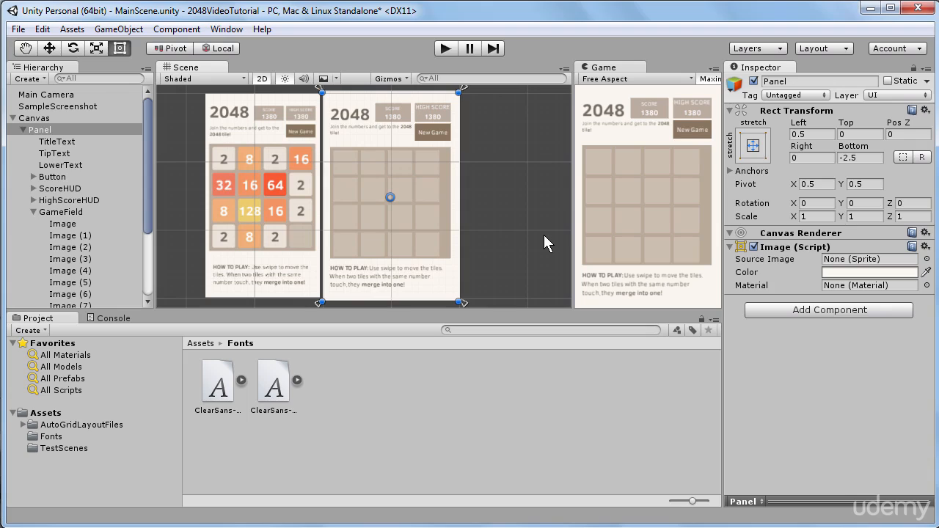
# - Select the AutoGridLayoutFiles folder in the project's Assets
pyautogui.click(203, 343)
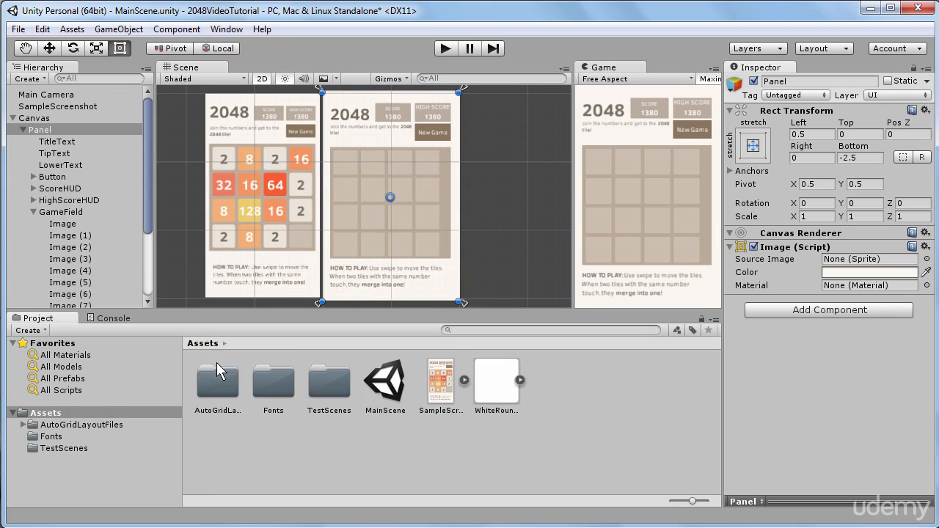
pyautogui.click(222, 391)
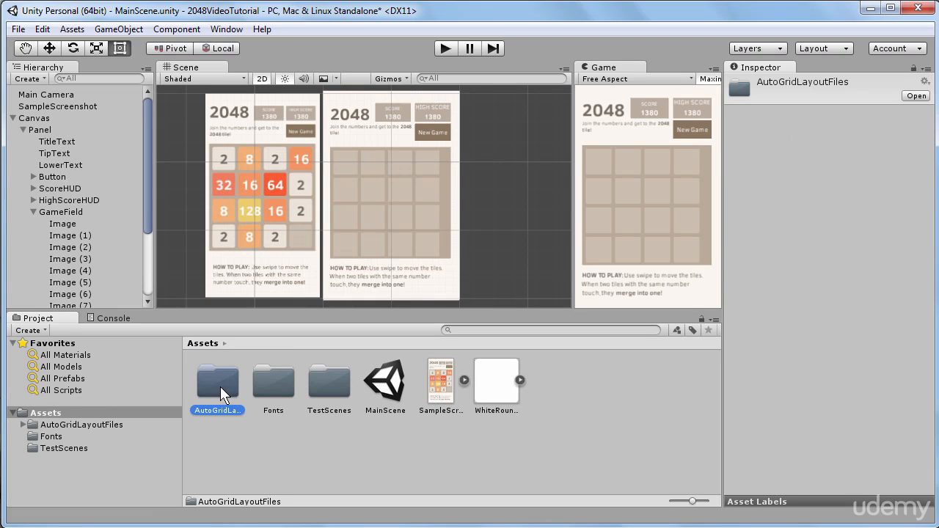